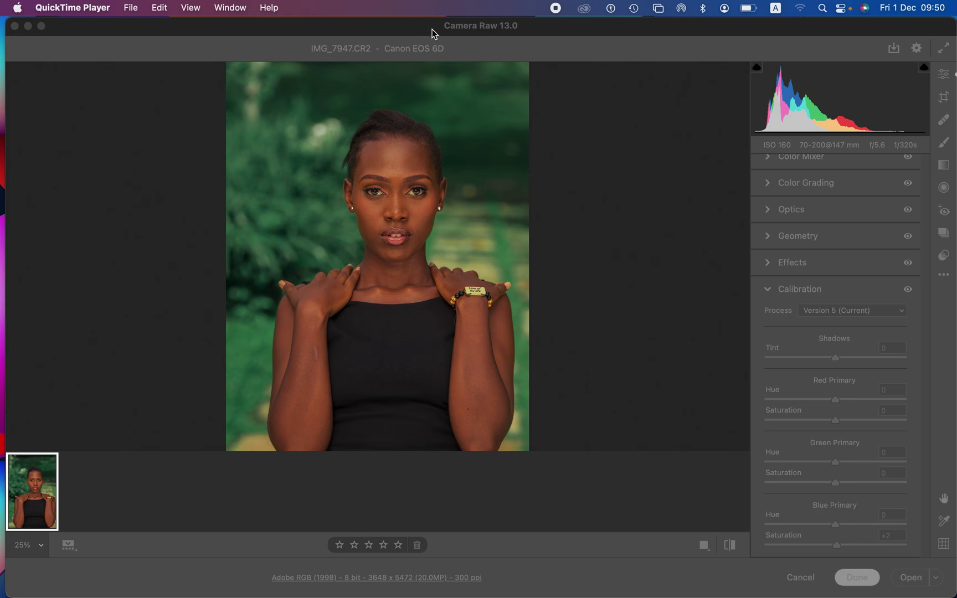
Flip between the dark-green edit and the original look, ending on the edit
click(433, 34)
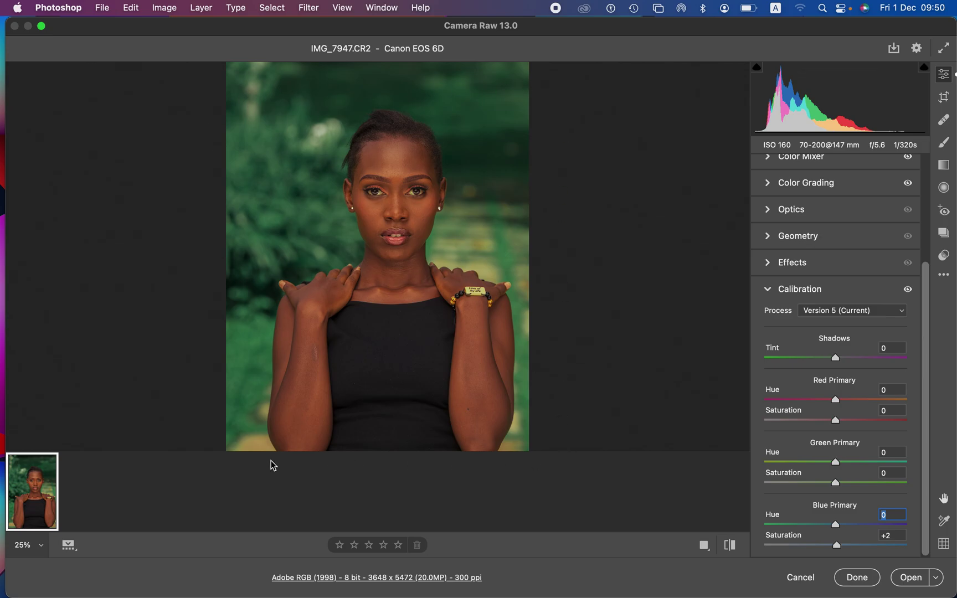
click(730, 545)
click(730, 545)
click(730, 544)
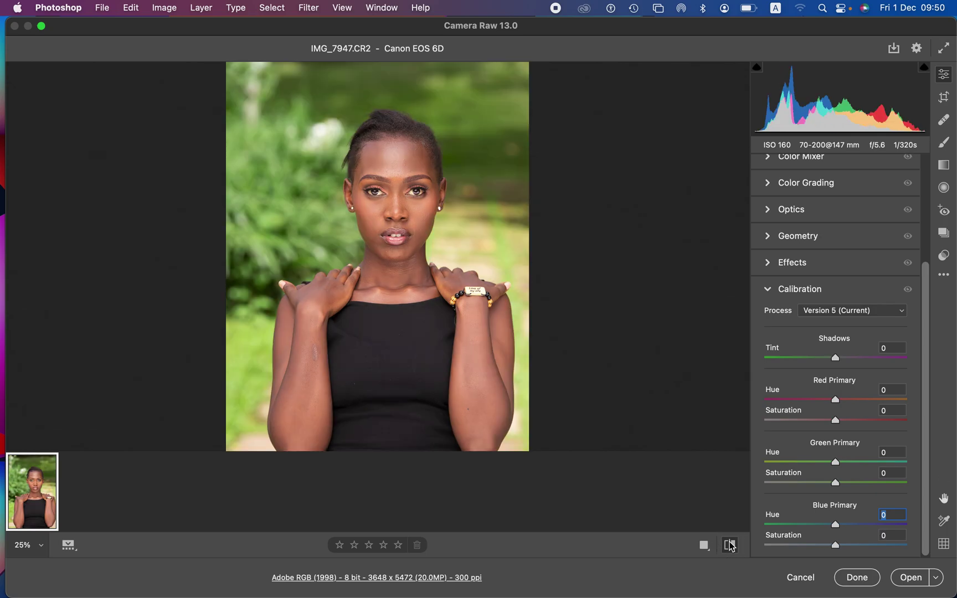
click(730, 545)
click(730, 545)
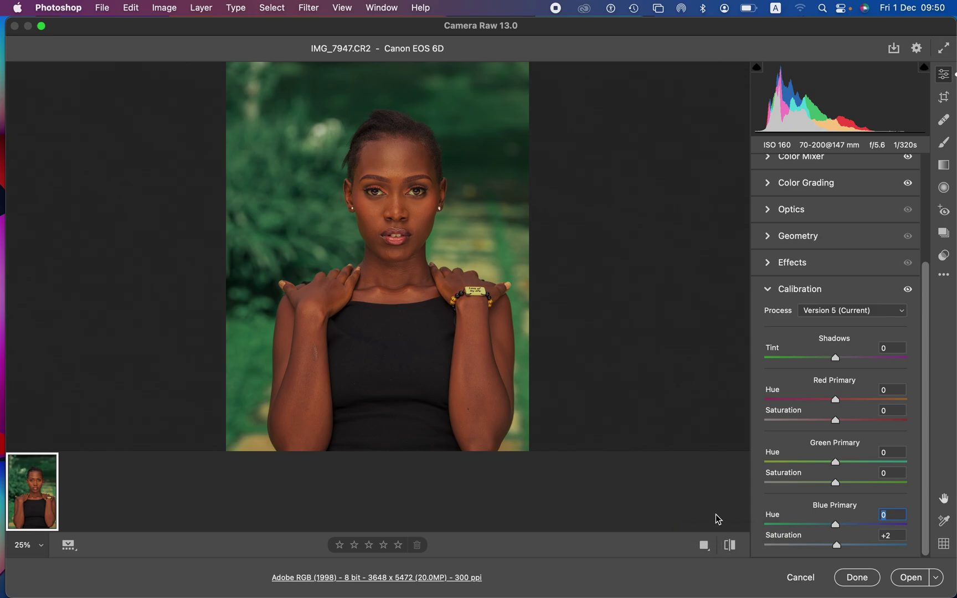
Compare against the default look and scroll the adjustments panel back to the top
click(732, 545)
click(732, 545)
scroll(903, 294, up, 1)
scroll(903, 293, up, 4)
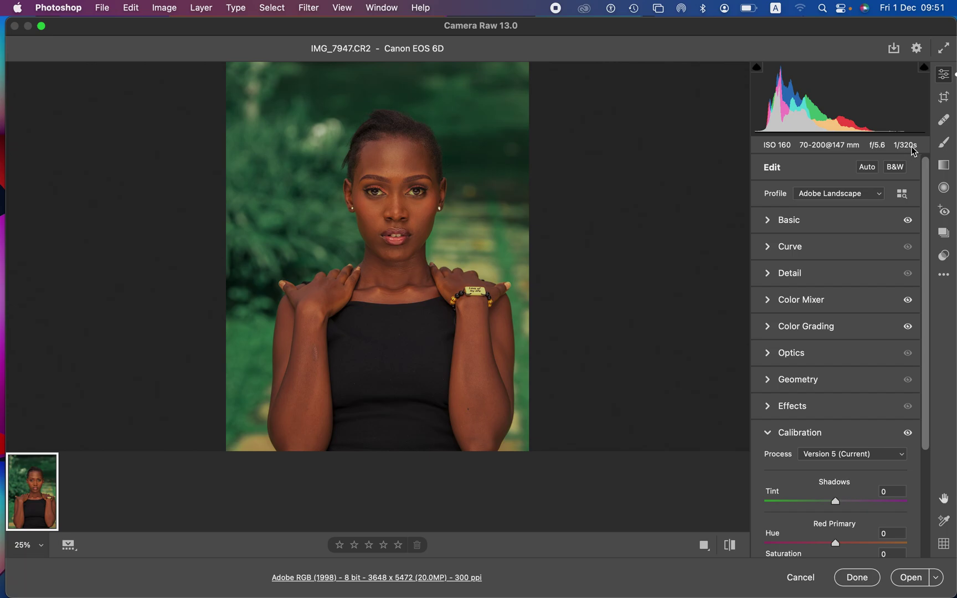
Reset IMG_7947.CR2 to its default Camera Raw settings from the more-options menu
click(731, 546)
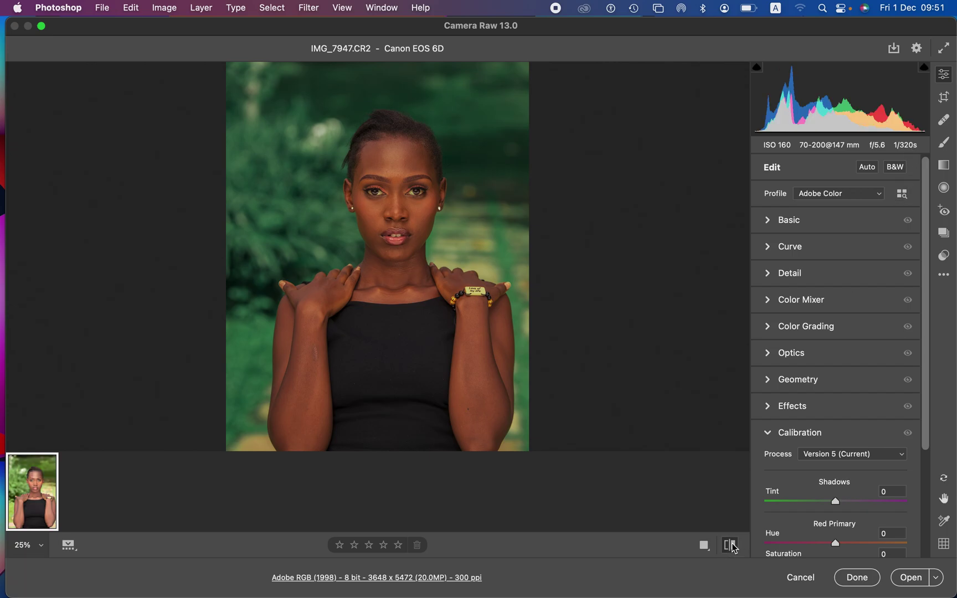
click(944, 275)
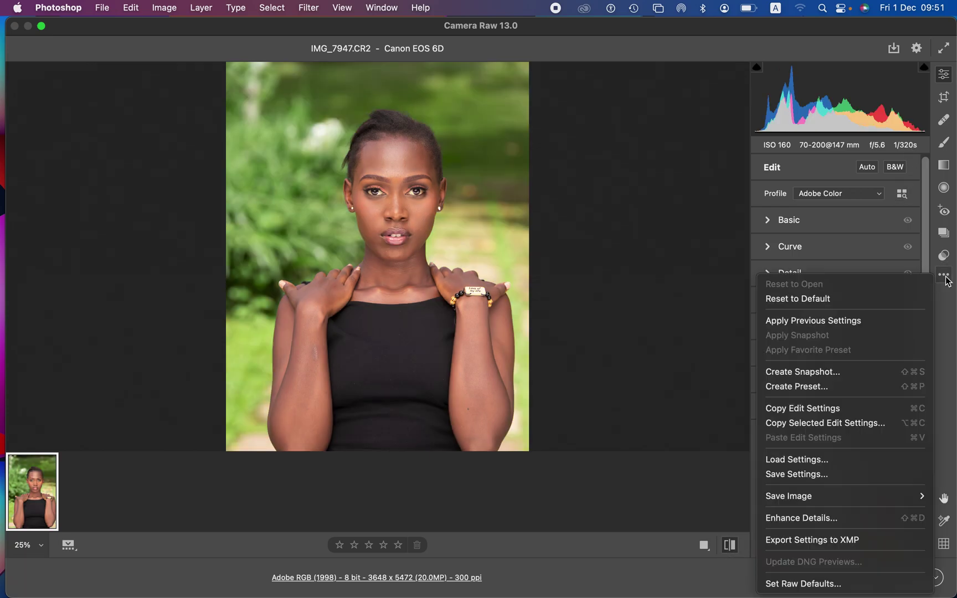
click(874, 303)
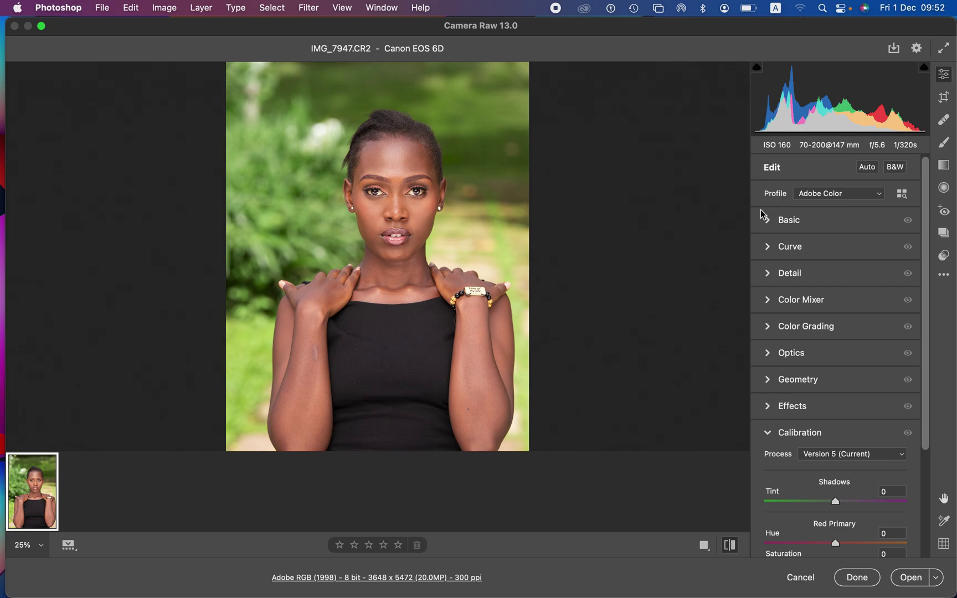
In Basic, set Exposure -0.65, Highlights -100, Whites -92 and Contrast +9
click(769, 223)
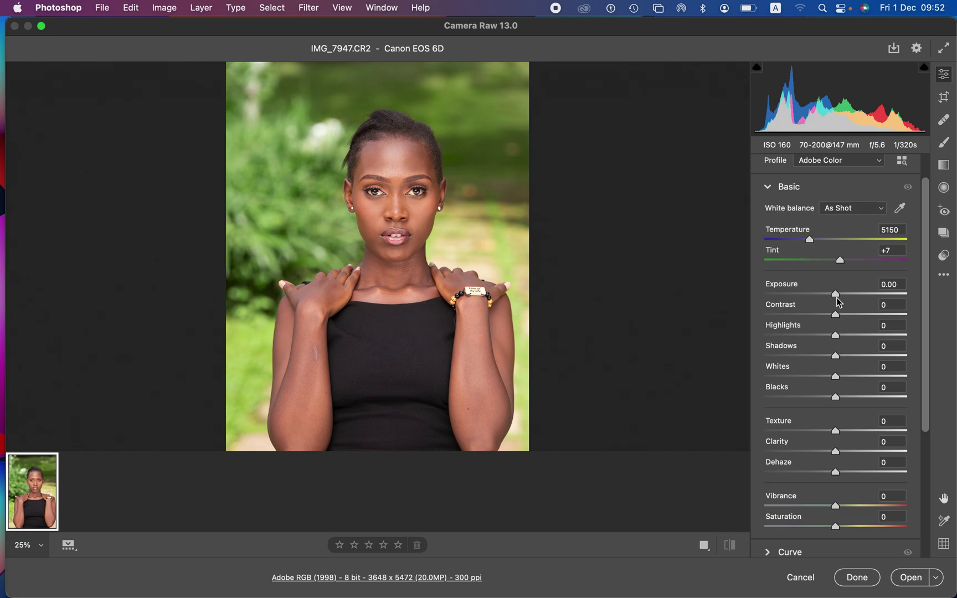
drag(836, 299, 826, 298)
drag(835, 336, 755, 344)
drag(835, 377, 772, 379)
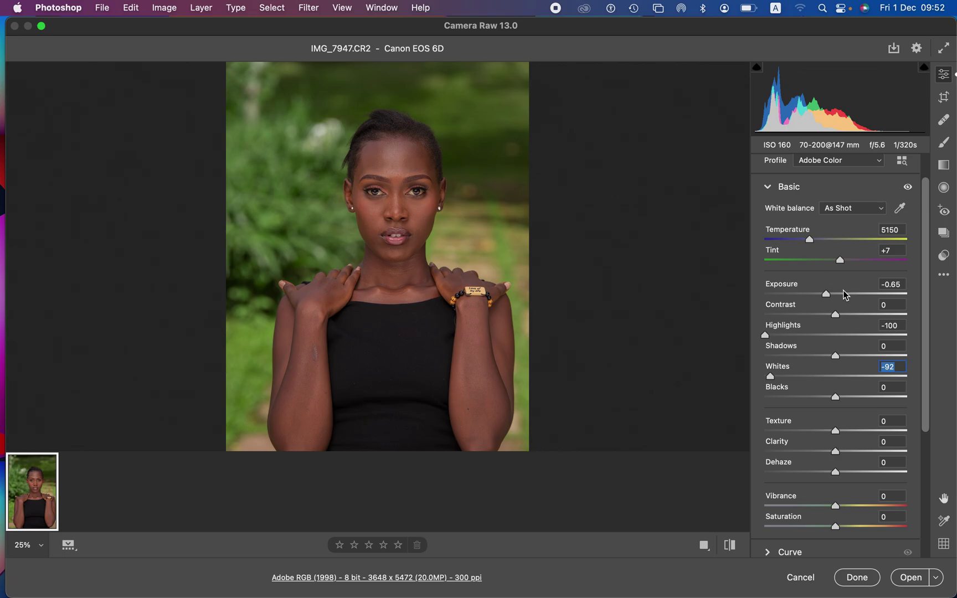
drag(837, 318, 845, 319)
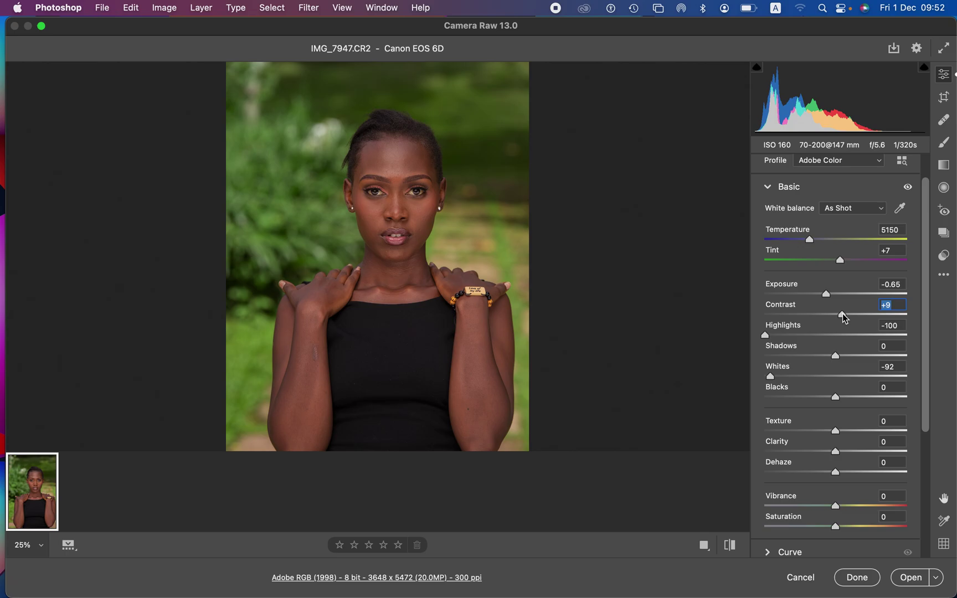
Apply Adobe Landscape profile, Temperature 5500, Blacks -6 and Shadows +5
click(821, 160)
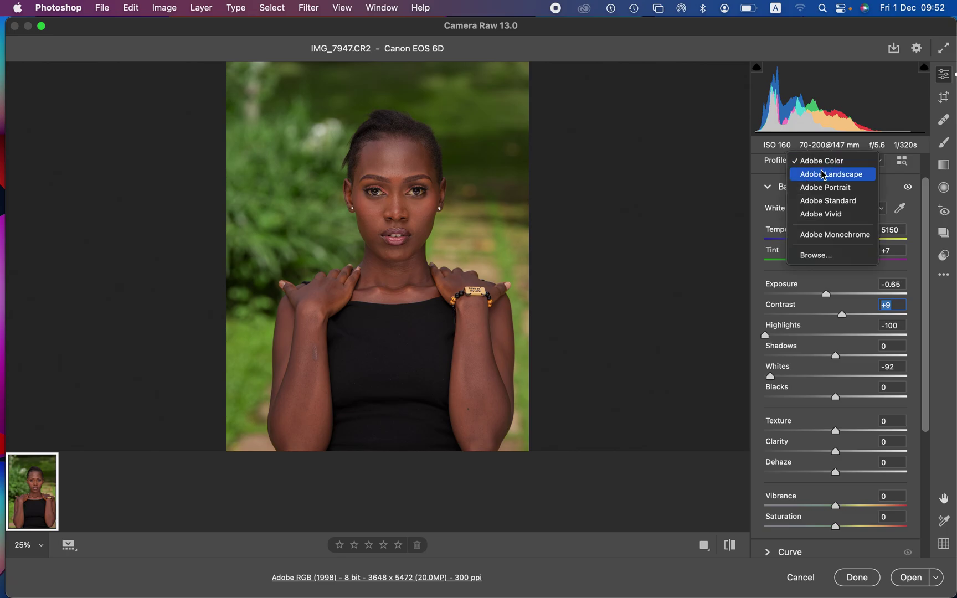
click(822, 175)
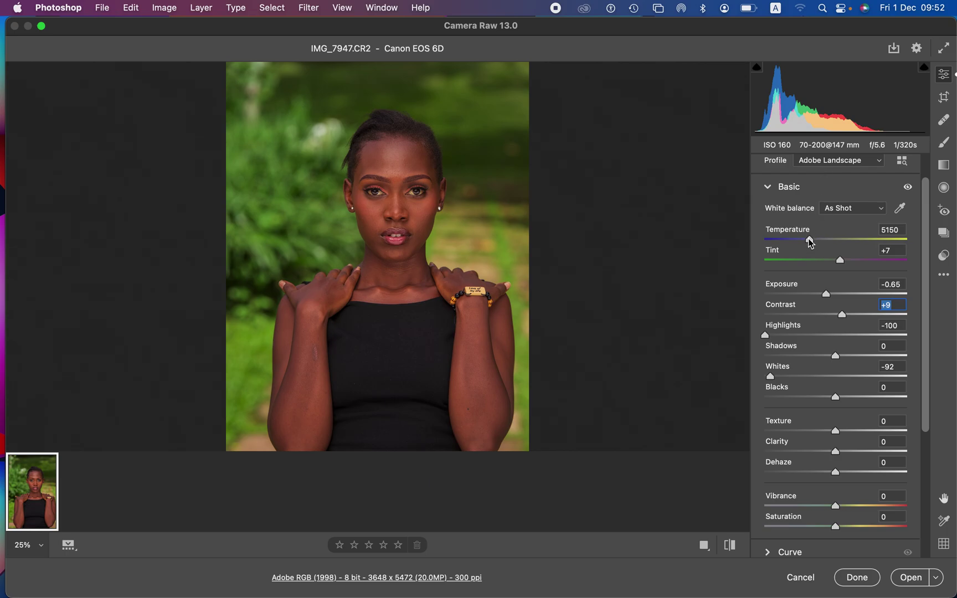
drag(810, 242, 813, 241)
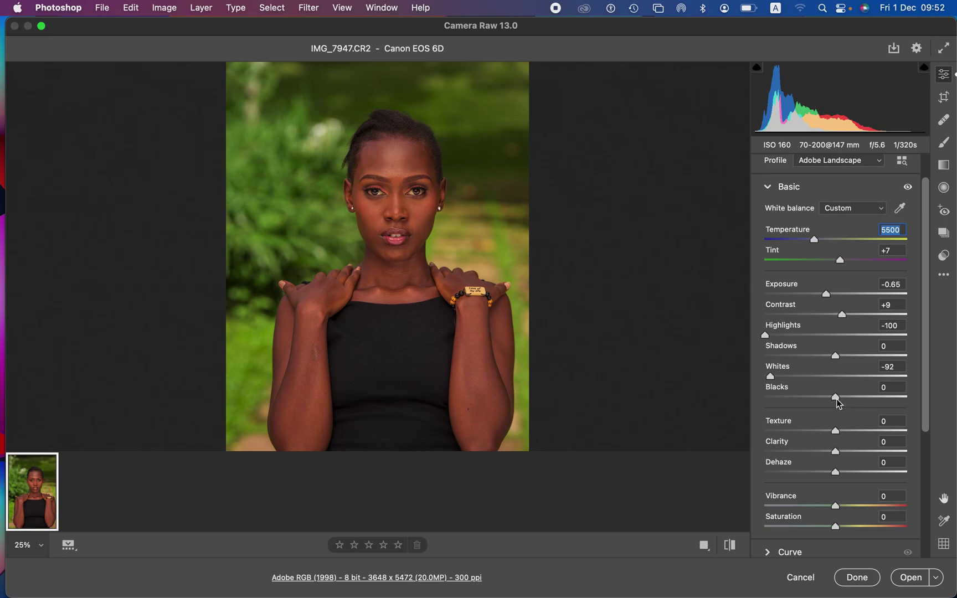
drag(836, 400, 833, 401)
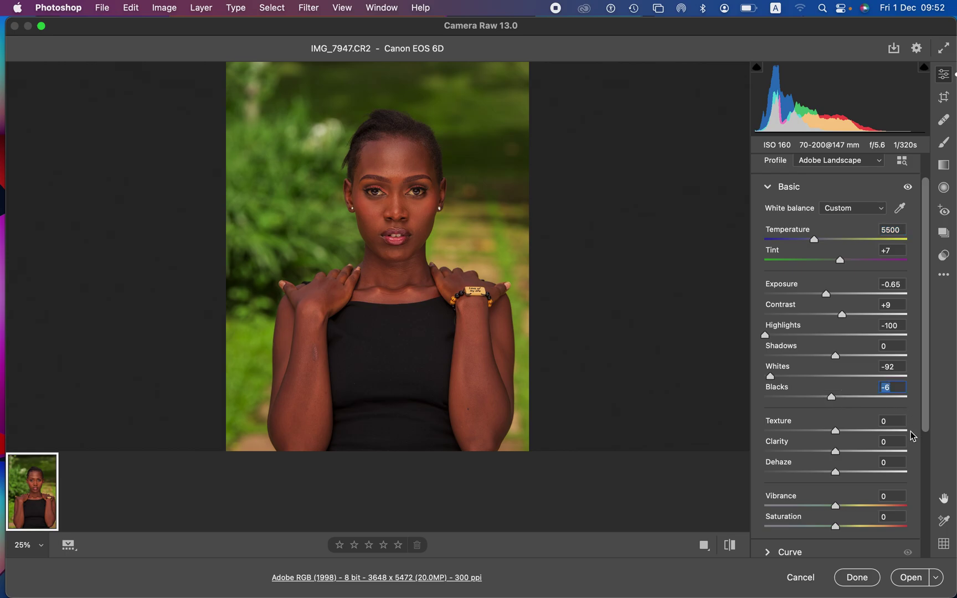
drag(837, 357, 840, 357)
drag(926, 284, 939, 470)
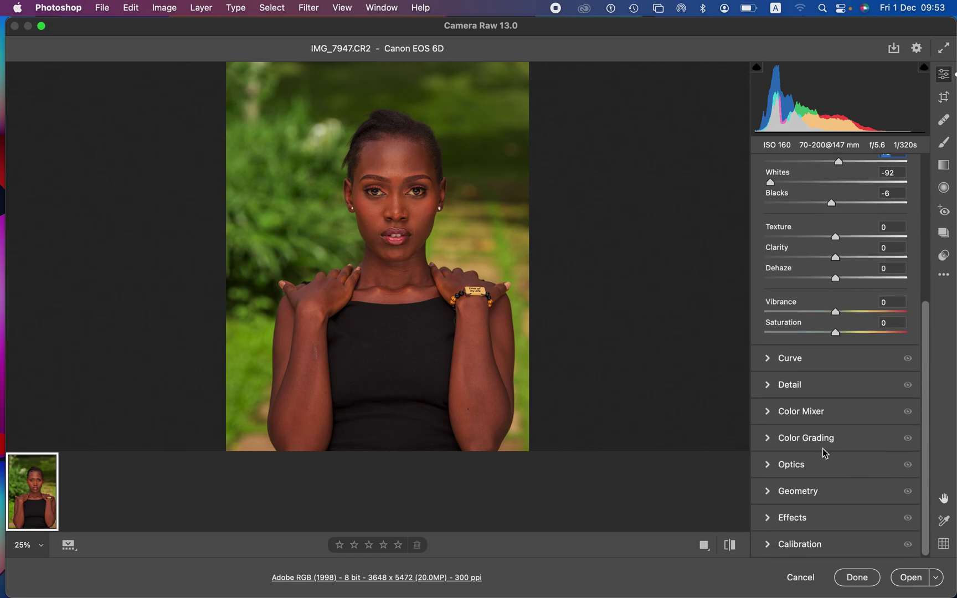
Expand Color Mixer and move from Luminance through Saturation to the Hue tab
click(768, 413)
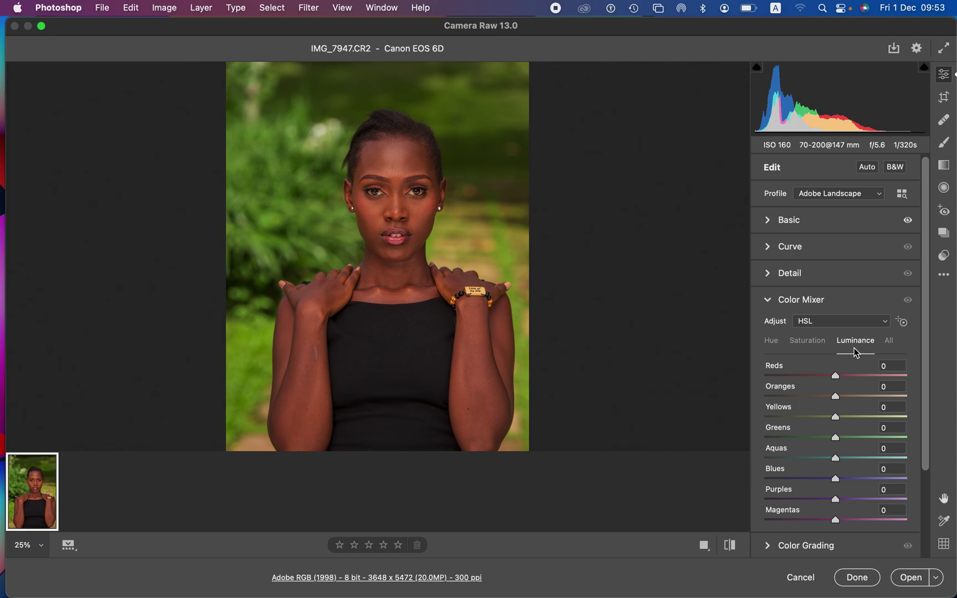
click(811, 346)
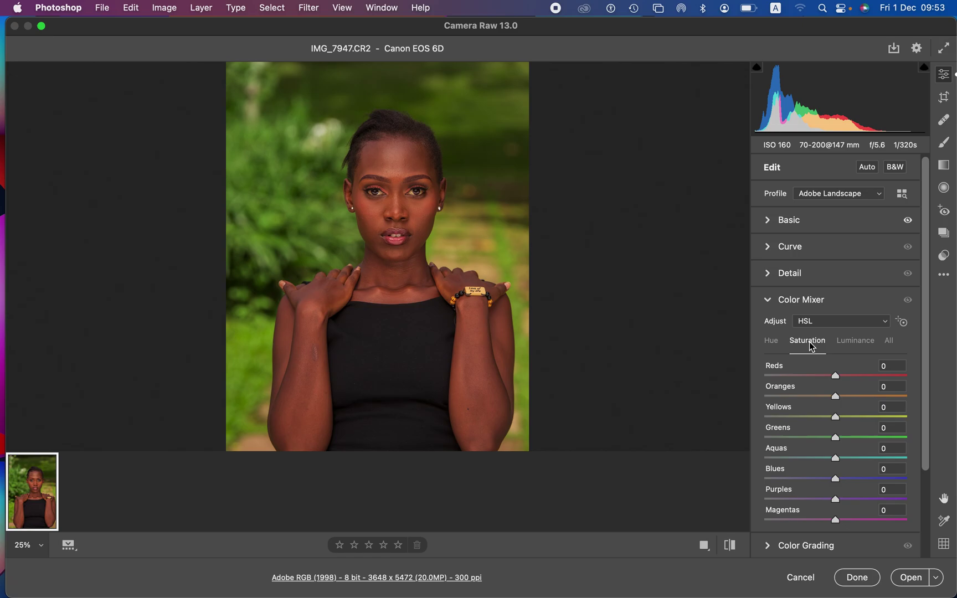
click(772, 343)
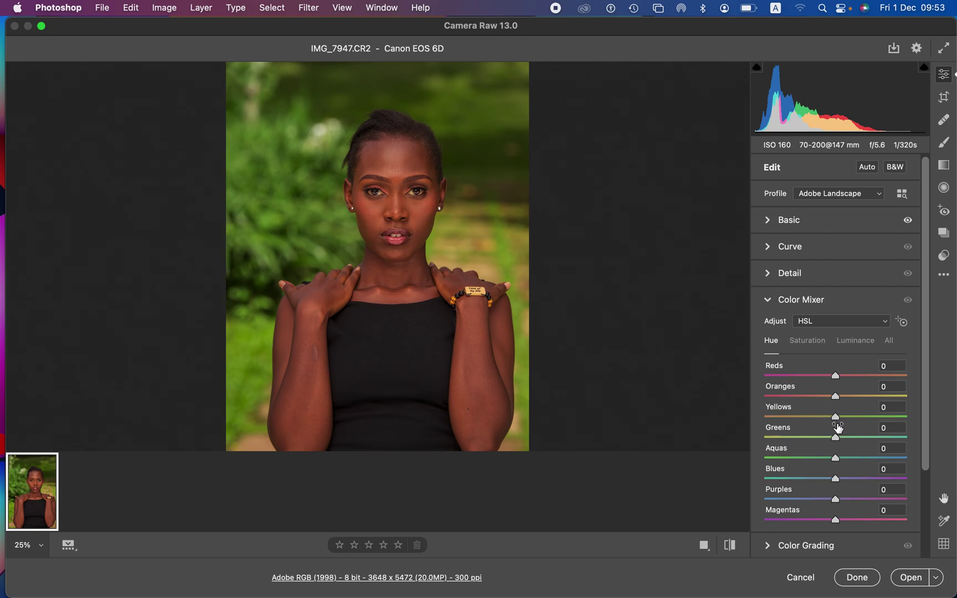
Set the Greens hue to +74 and the Yellows hue to +71
drag(835, 438, 764, 443)
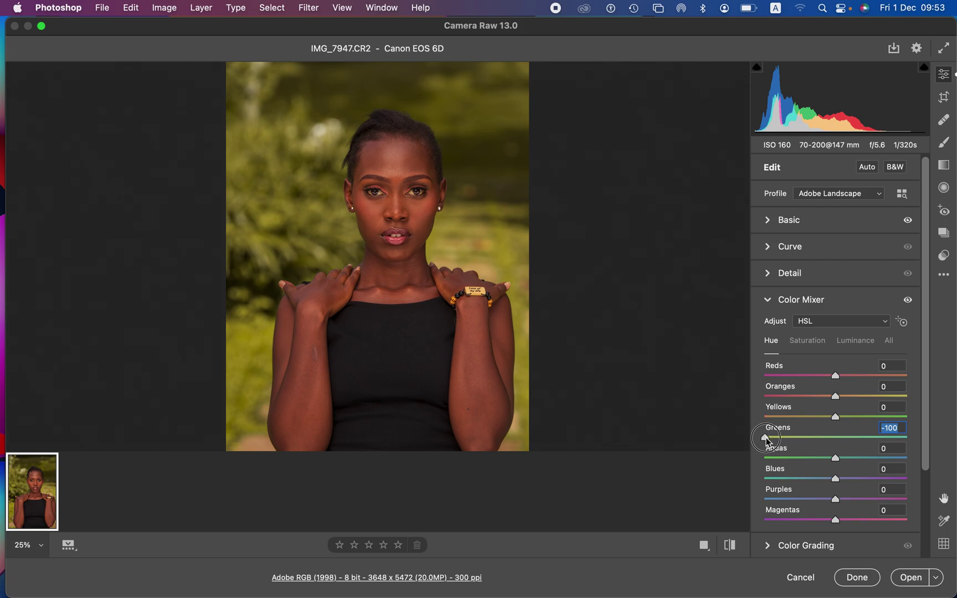
drag(766, 439, 922, 442)
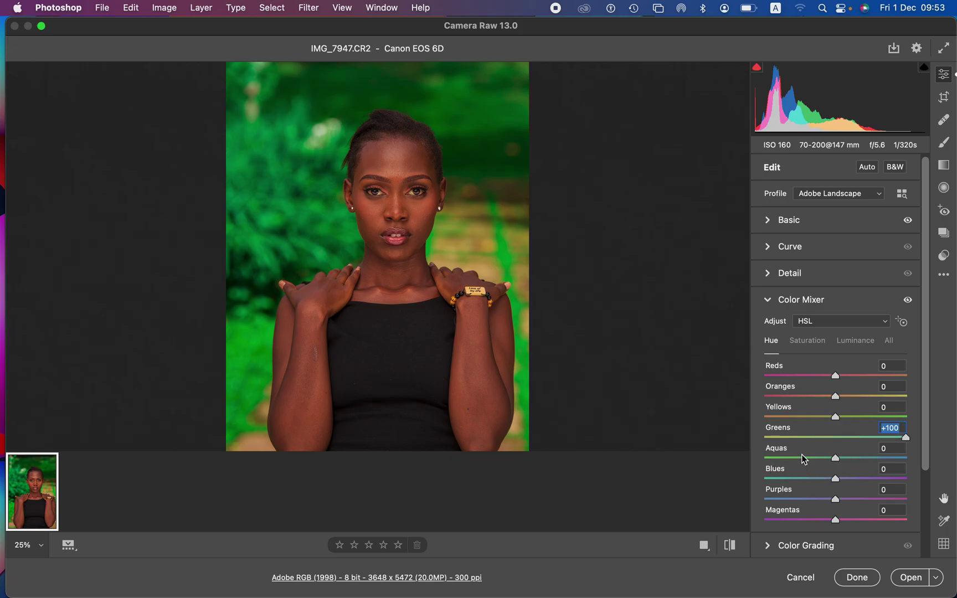
click(906, 439)
drag(906, 439, 836, 453)
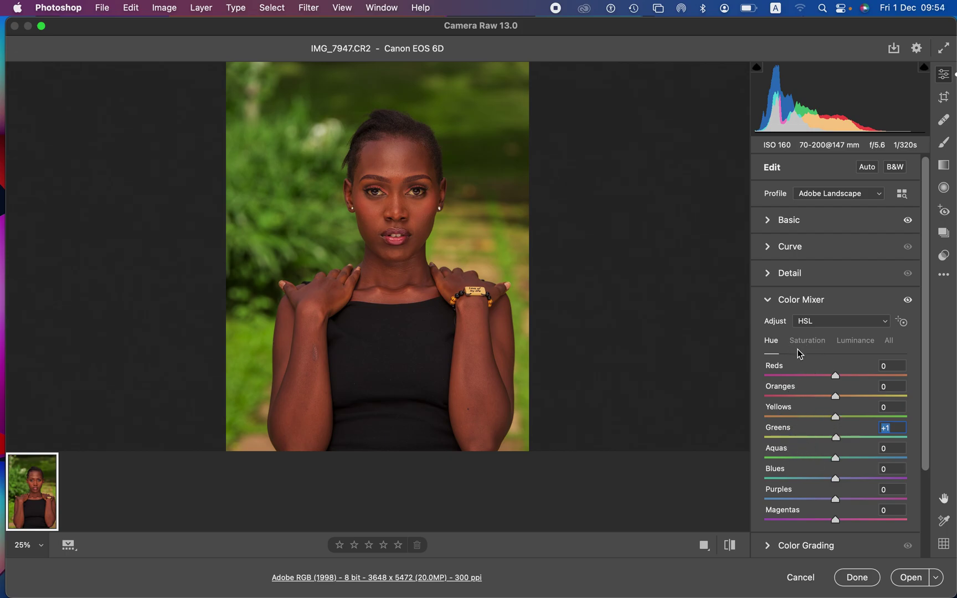
drag(842, 441, 887, 441)
drag(836, 417, 887, 420)
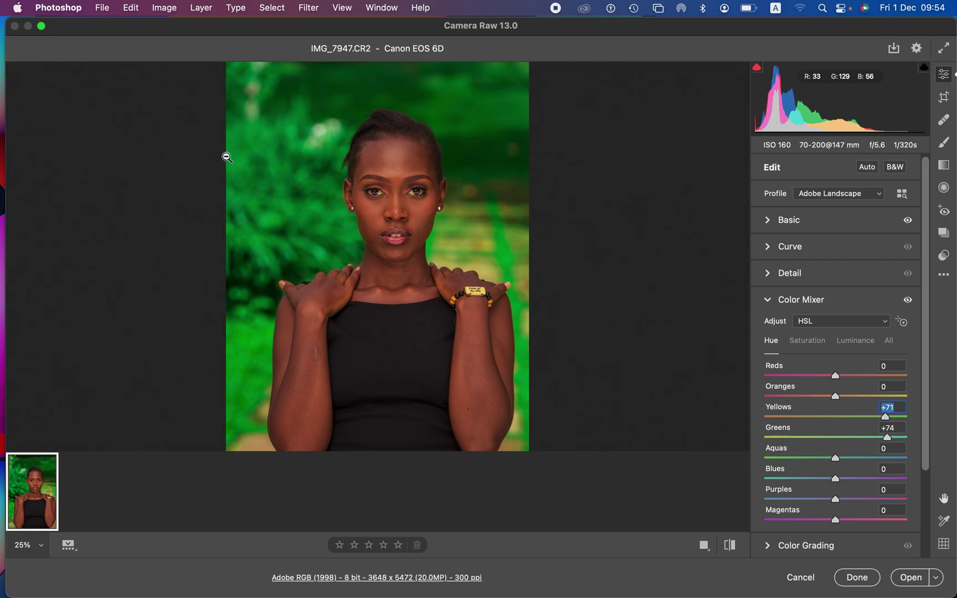
click(818, 341)
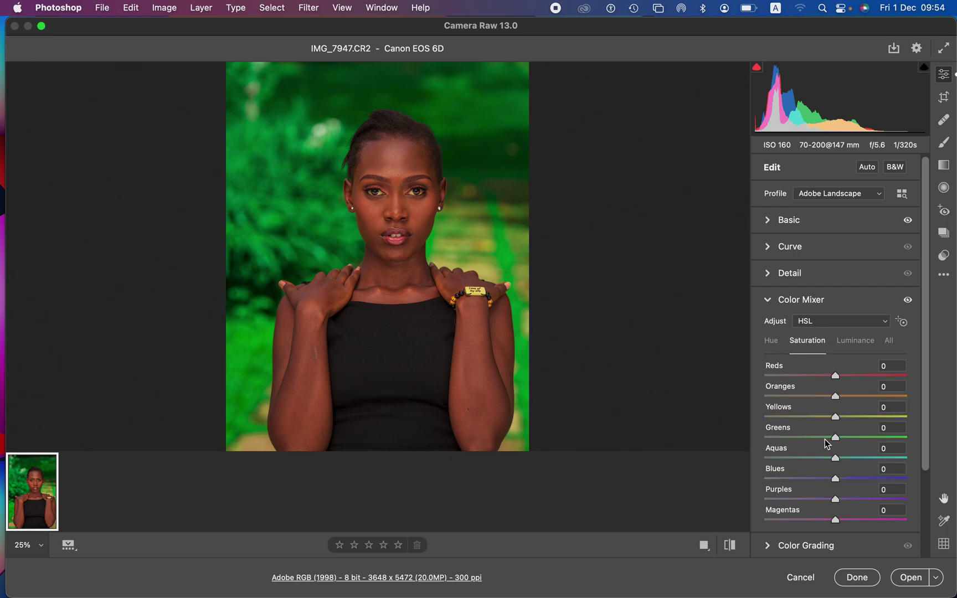
Saturate Greens -71 and Yellows -43, then shift Reds hue +14 and Oranges +7
drag(835, 437, 793, 443)
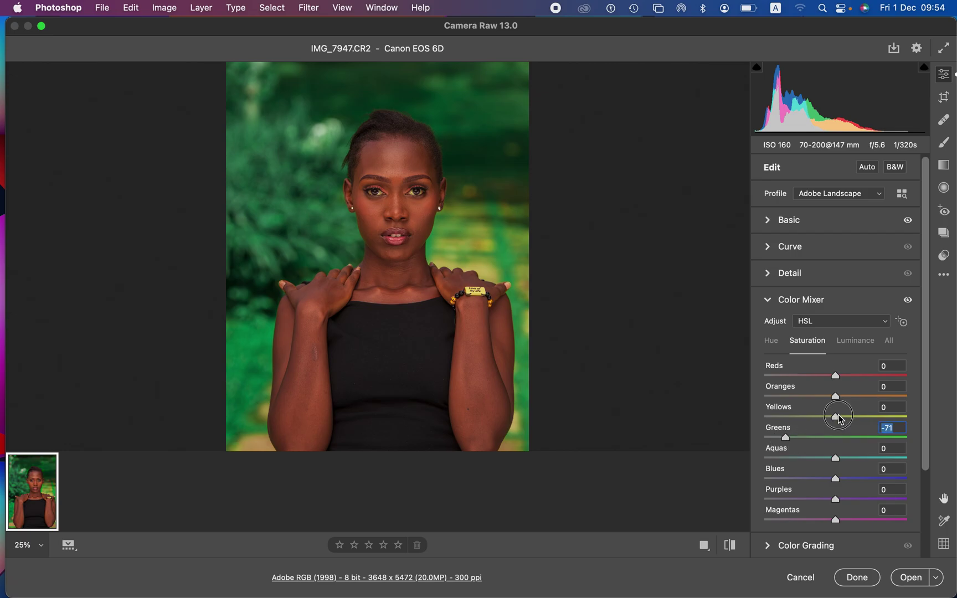
drag(839, 419, 808, 419)
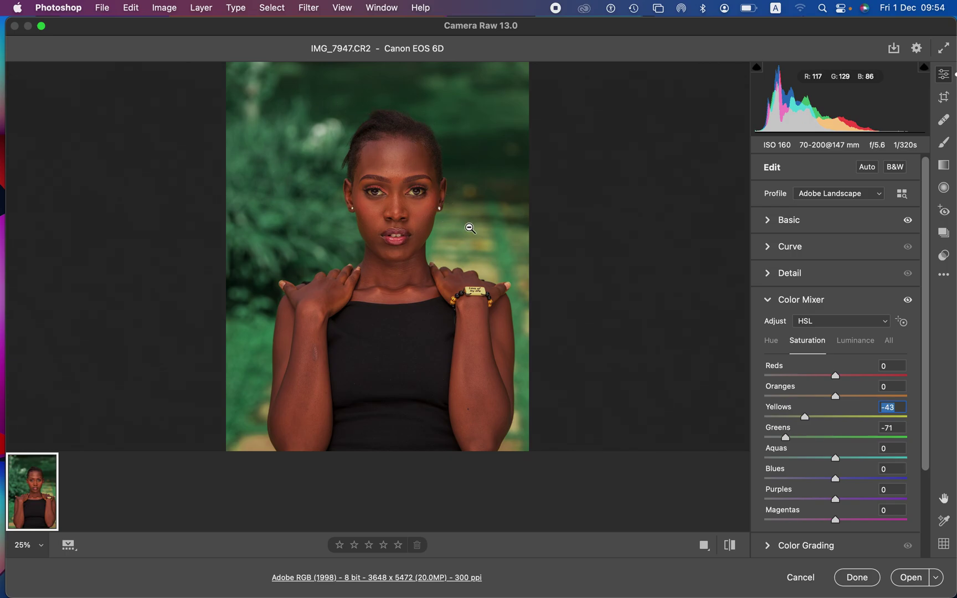
click(771, 346)
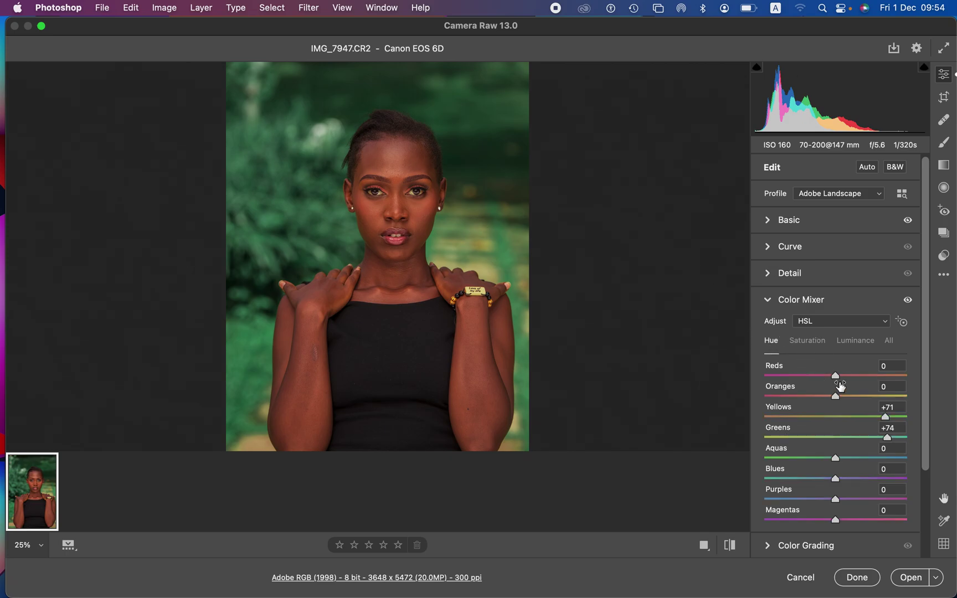
mouse_move(839, 382)
mouse_down()
mouse_move(850, 383)
mouse_move(842, 396)
mouse_up()
Lower the Oranges luminance to -19 in the Color Mixer
click(853, 340)
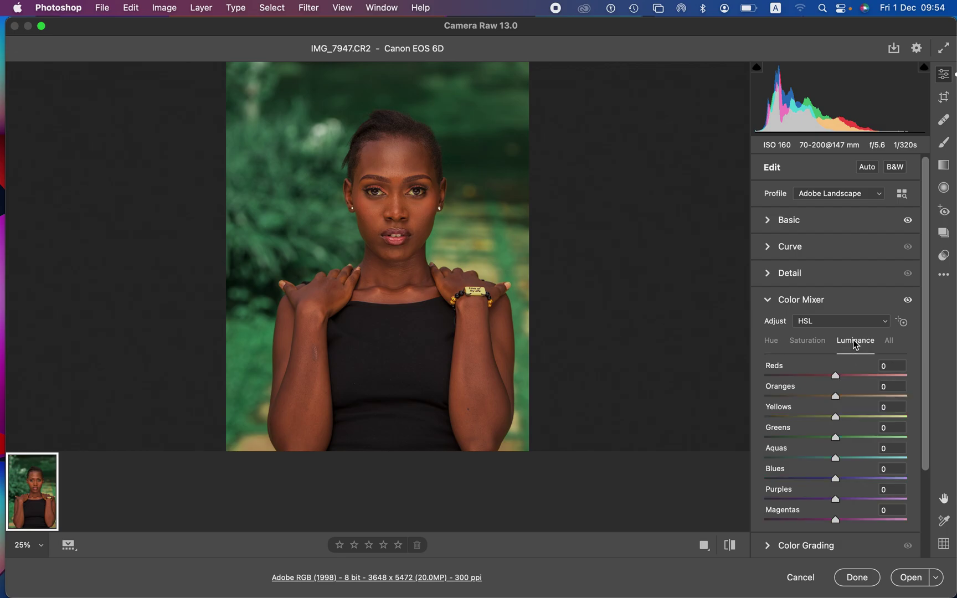
click(836, 398)
mouse_move(836, 400)
mouse_down()
mouse_move(814, 398)
mouse_move(832, 399)
mouse_up()
mouse_move(832, 397)
mouse_down()
mouse_move(815, 398)
mouse_move(823, 398)
mouse_up()
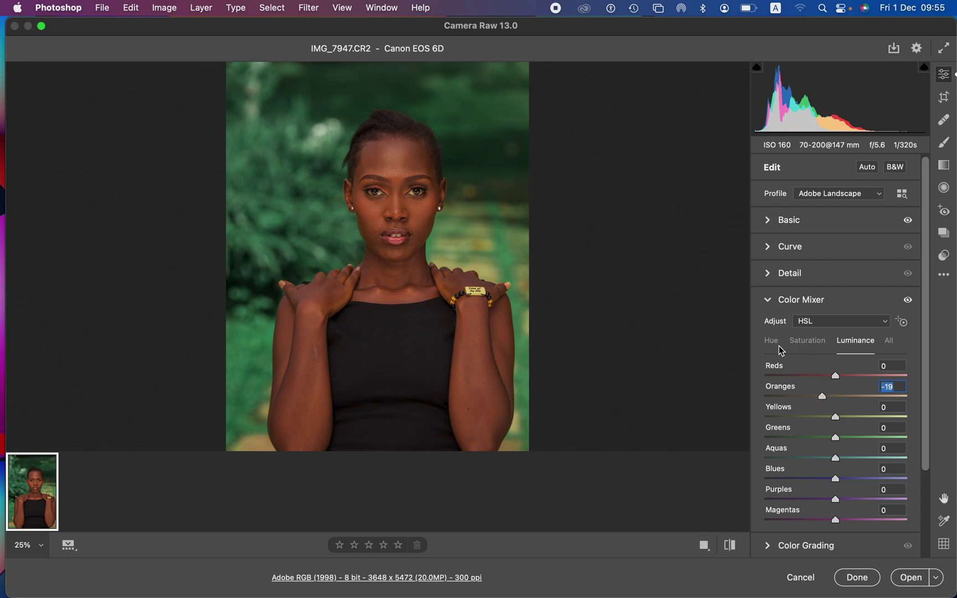
Expand Color Grading and give the midtones a subtle warm grade around H:32 S:28
scroll(887, 488, down, 4)
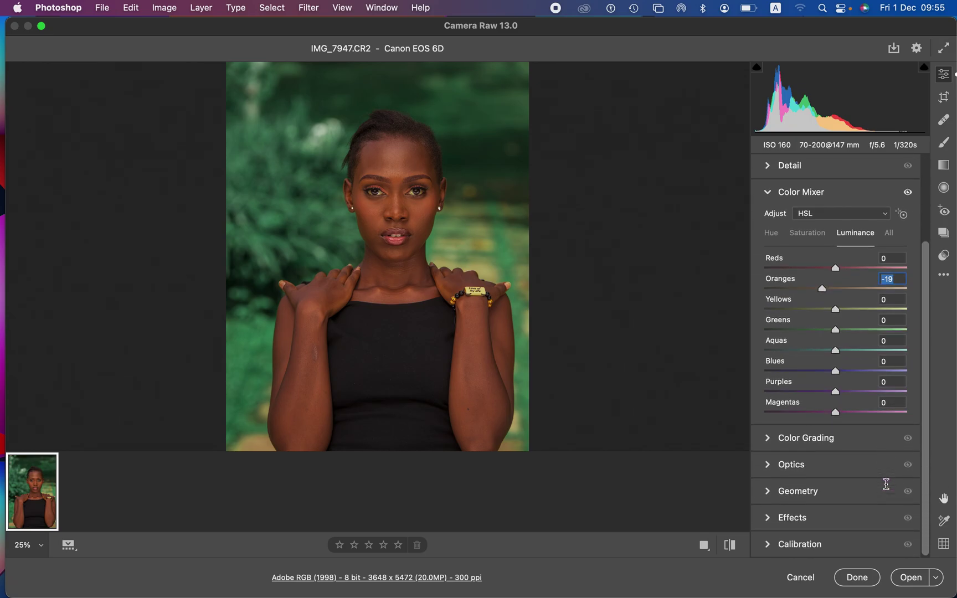
click(768, 438)
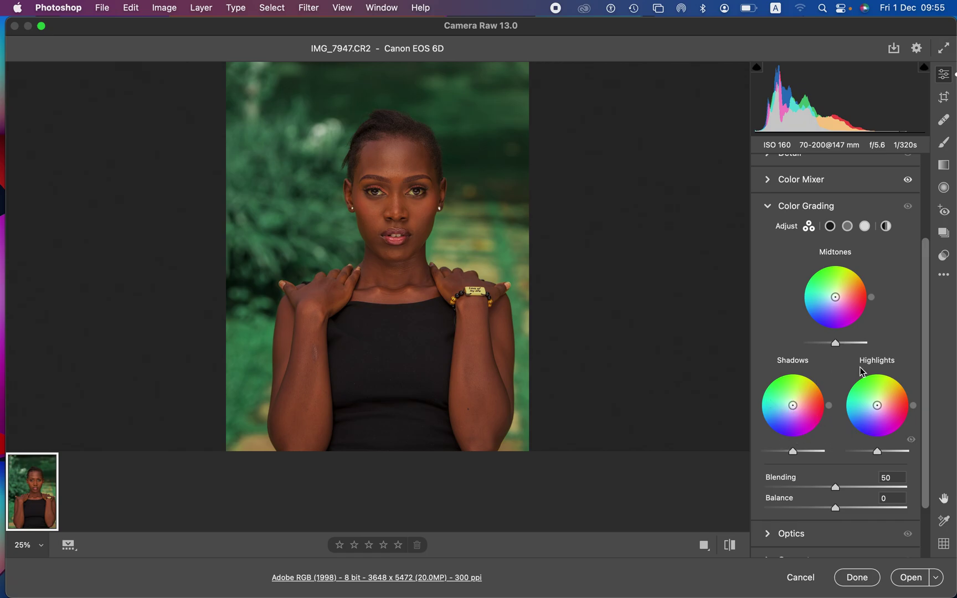
click(836, 297)
drag(836, 297, 863, 281)
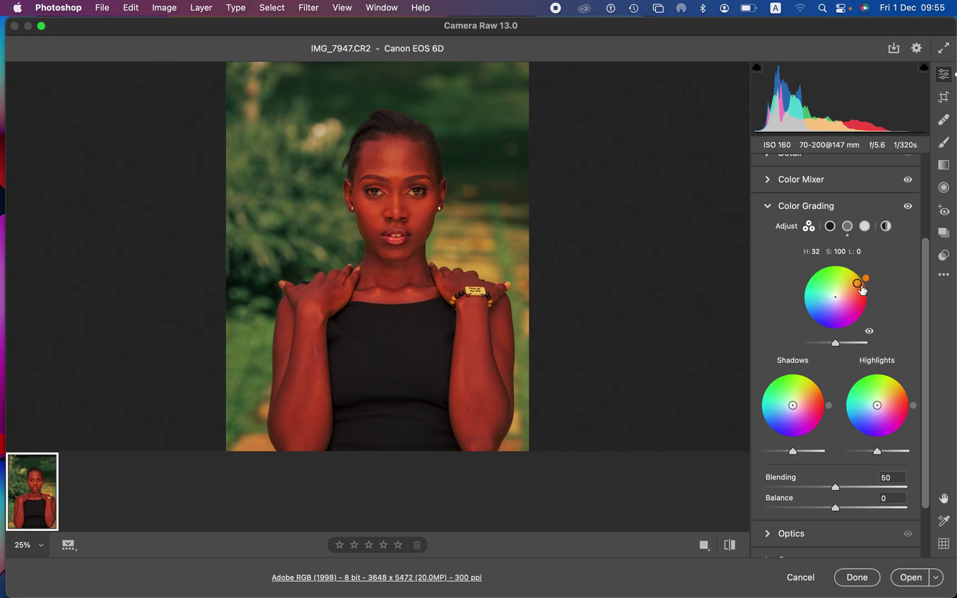
drag(858, 285, 842, 292)
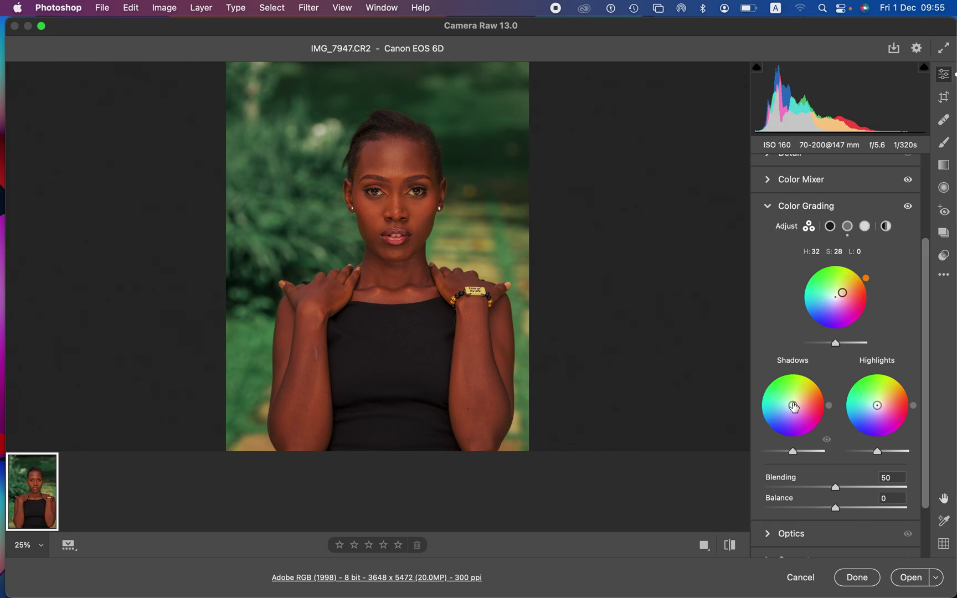
Tint the shadows a faint blue at hue 210, saturation 6
drag(794, 407, 792, 406)
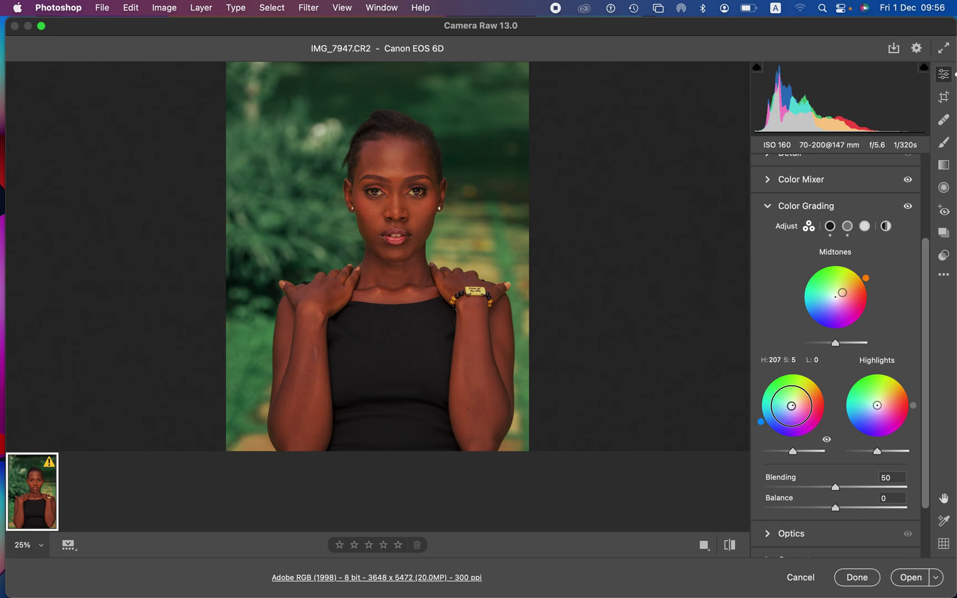
drag(791, 406, 792, 408)
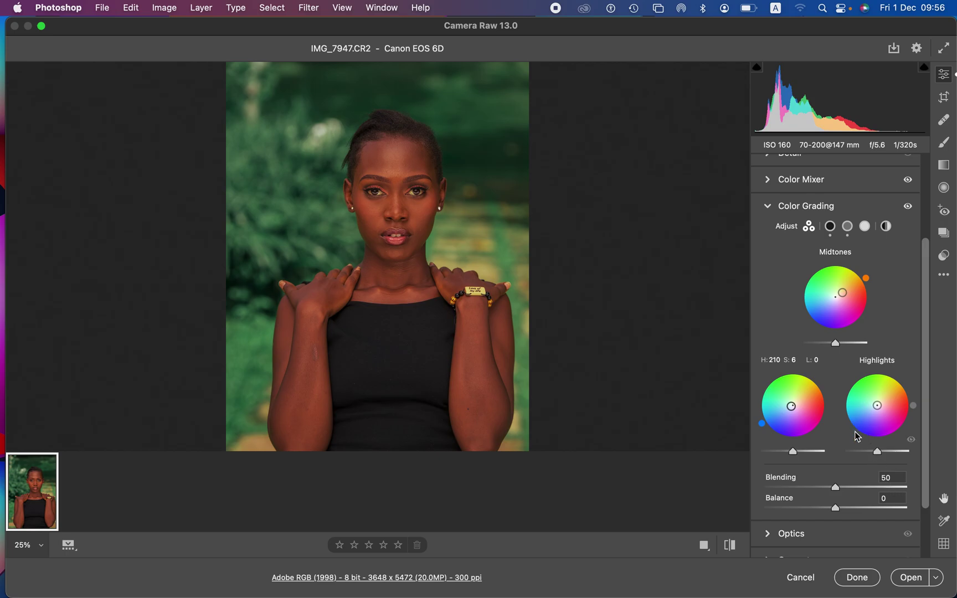
scroll(854, 431, down, 3)
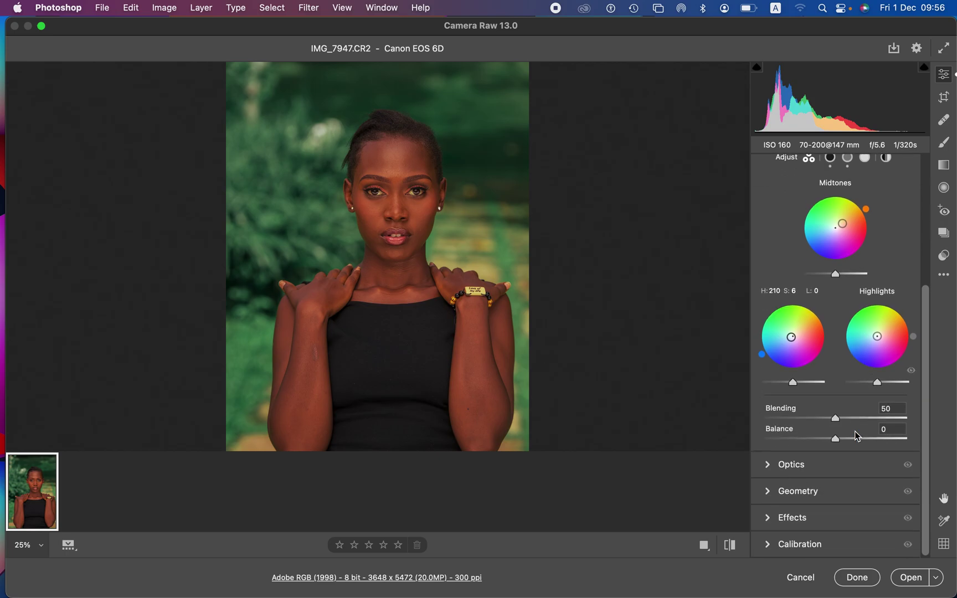
Set Calibration Blue Primary saturation to +6 and toggle before/after to compare
click(773, 544)
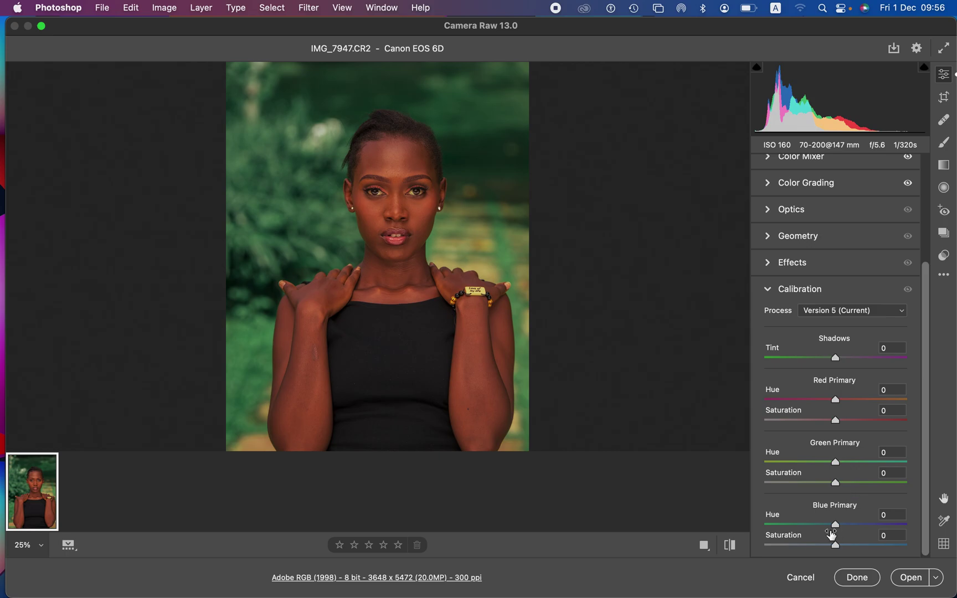
drag(836, 545, 840, 543)
click(727, 547)
click(727, 548)
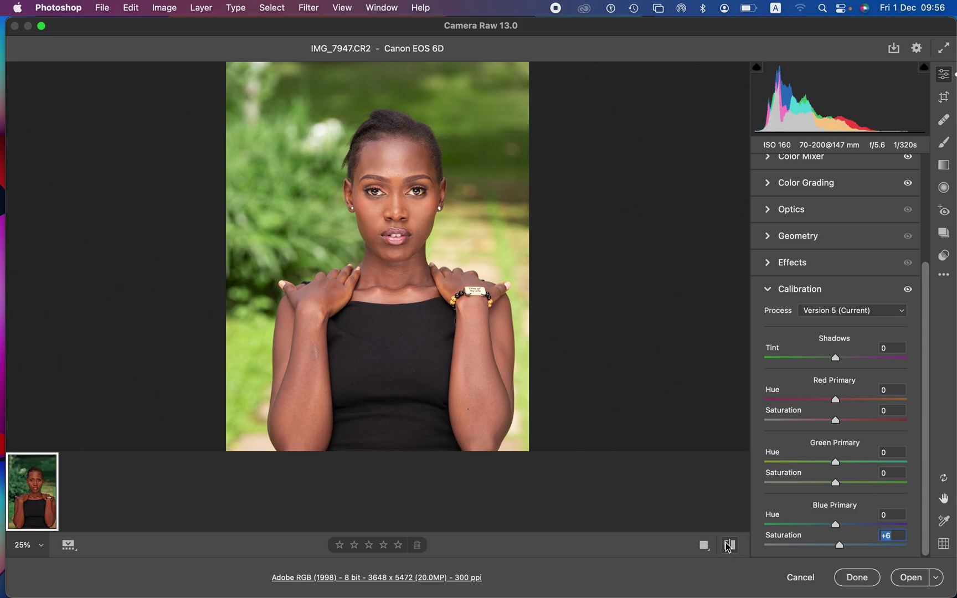
click(727, 547)
click(727, 547)
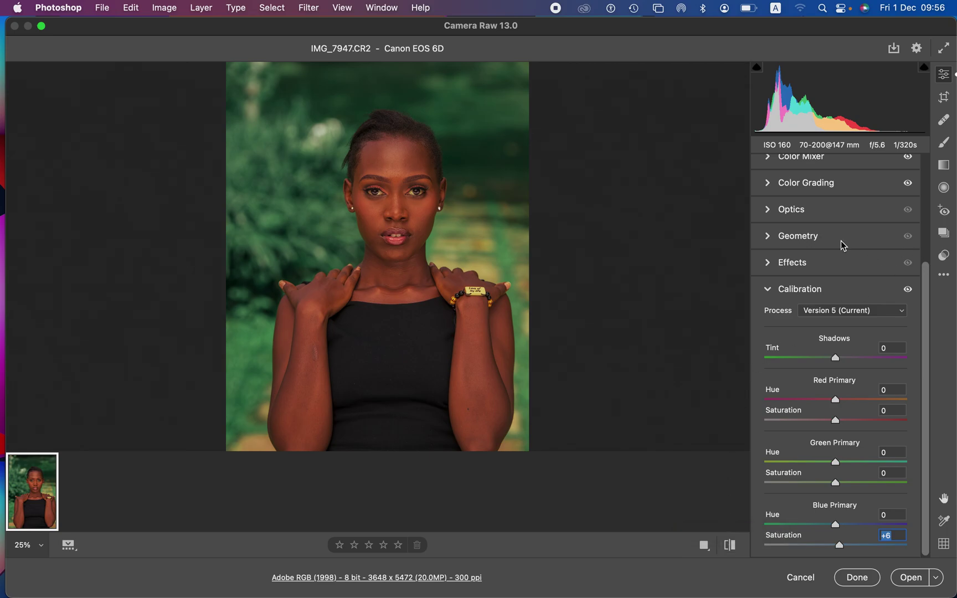
scroll(841, 245, up, 5)
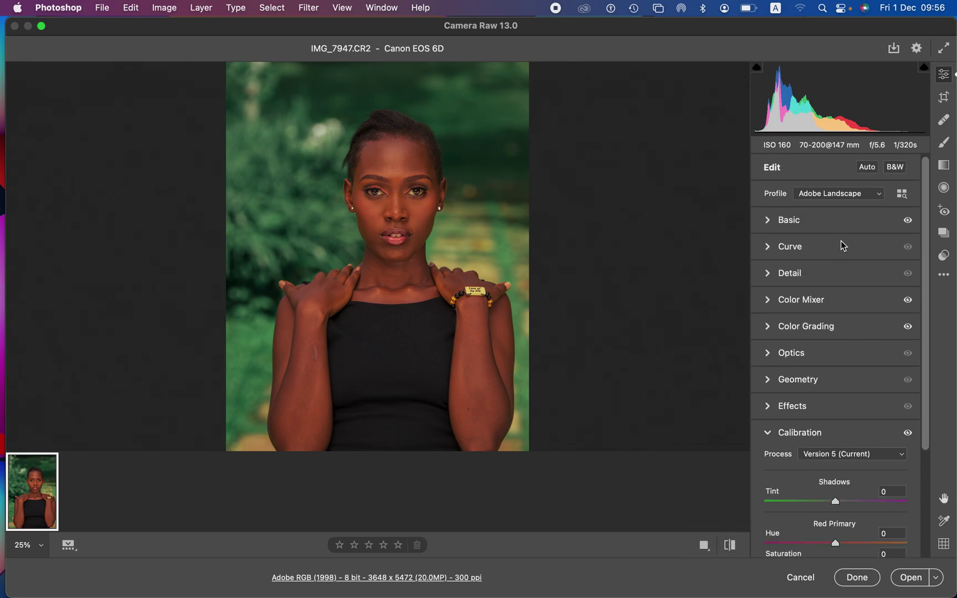
In the Basic panel, set Temperature to 5300 and Tint to +3
click(768, 221)
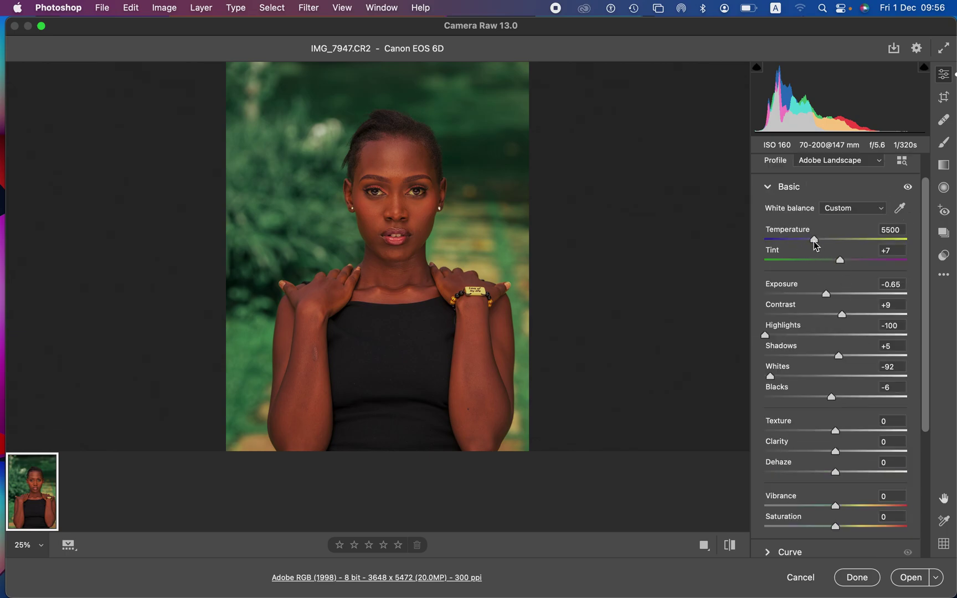
drag(816, 245, 839, 262)
click(729, 547)
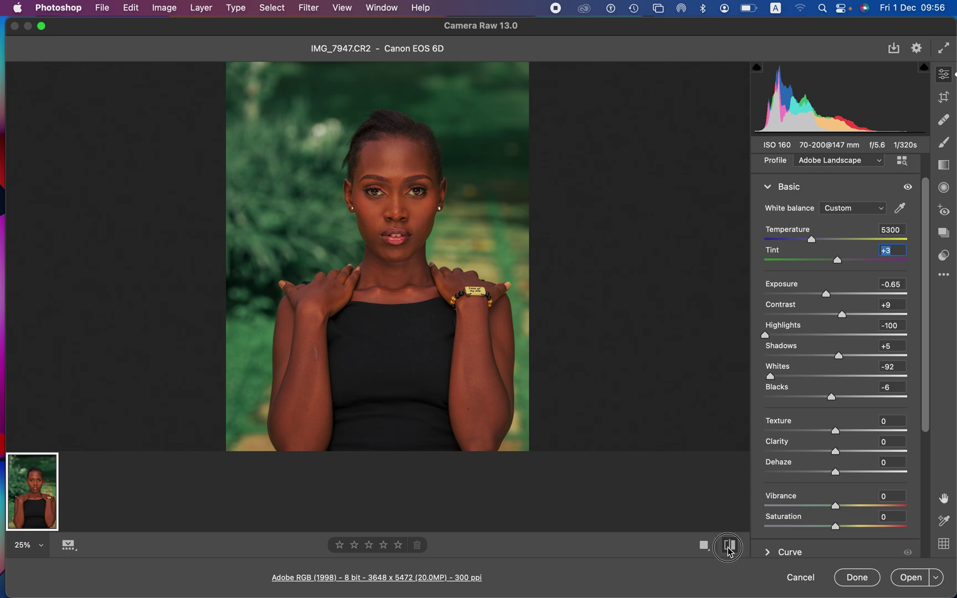
Toggle the before/after view to compare the cooler white balance with the default settings
click(730, 545)
click(730, 545)
click(730, 546)
click(730, 546)
In the Color Mixer's Saturation tab, lower Oranges to -6
scroll(857, 449, down, 3)
scroll(857, 448, down, 2)
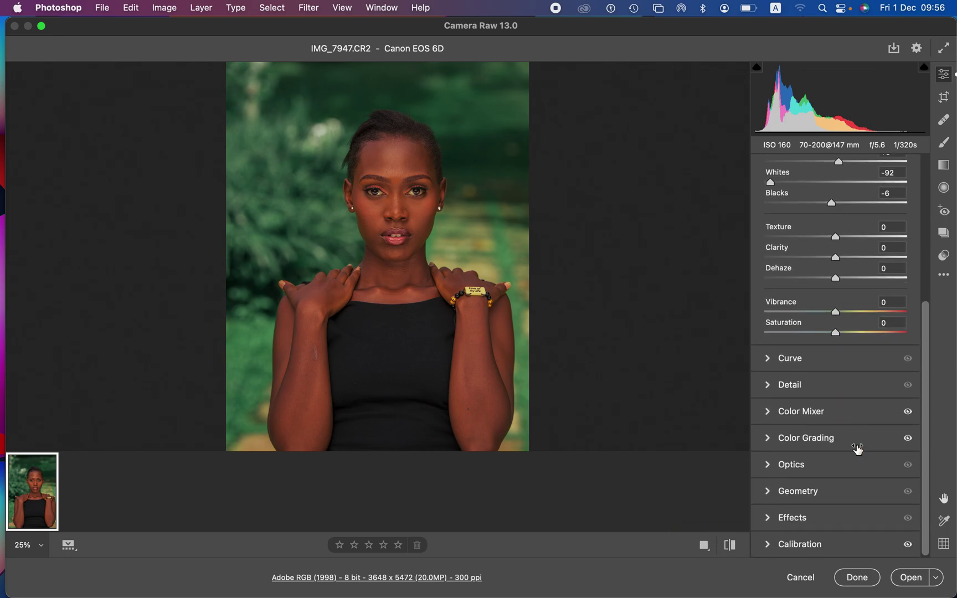
click(770, 416)
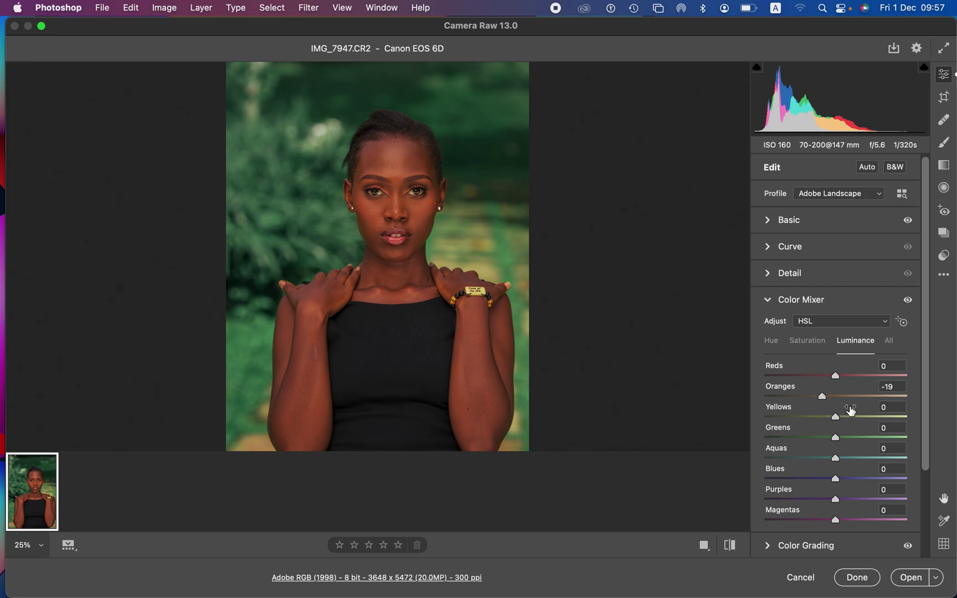
click(807, 340)
drag(833, 398, 830, 398)
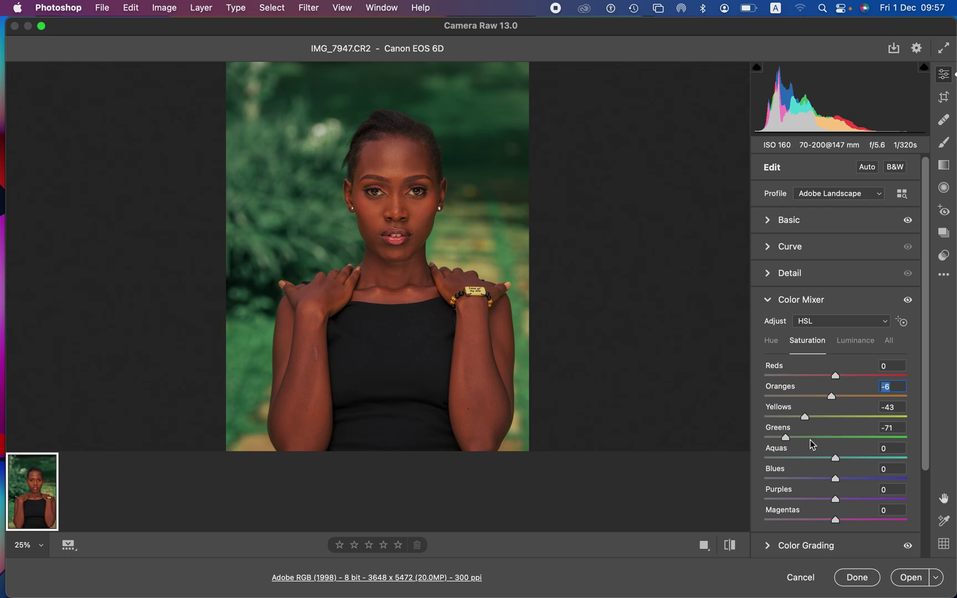
Toggle between the default settings and the edit to compare the muted skin tones
click(729, 546)
click(730, 546)
click(730, 547)
click(730, 546)
click(730, 546)
click(730, 547)
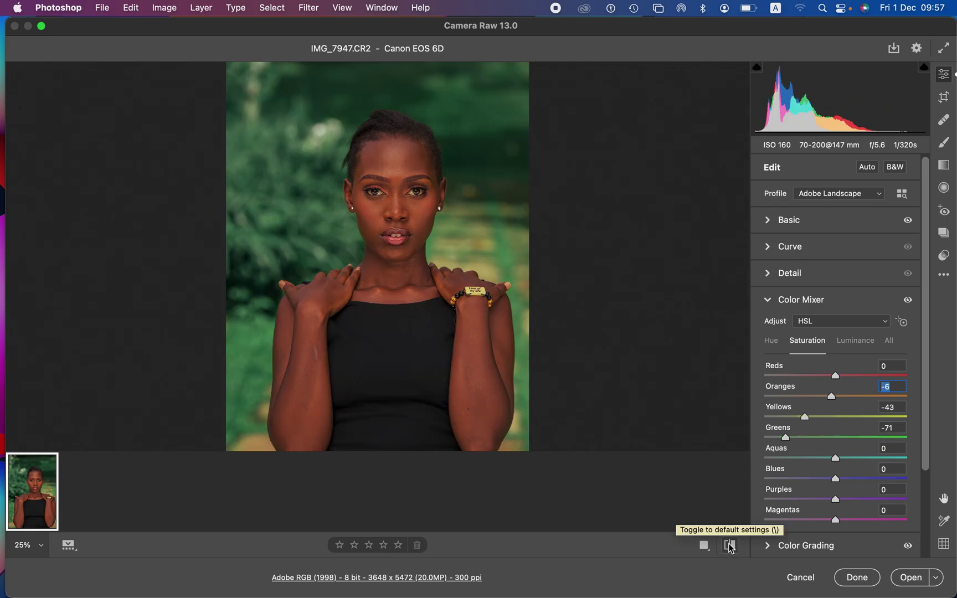